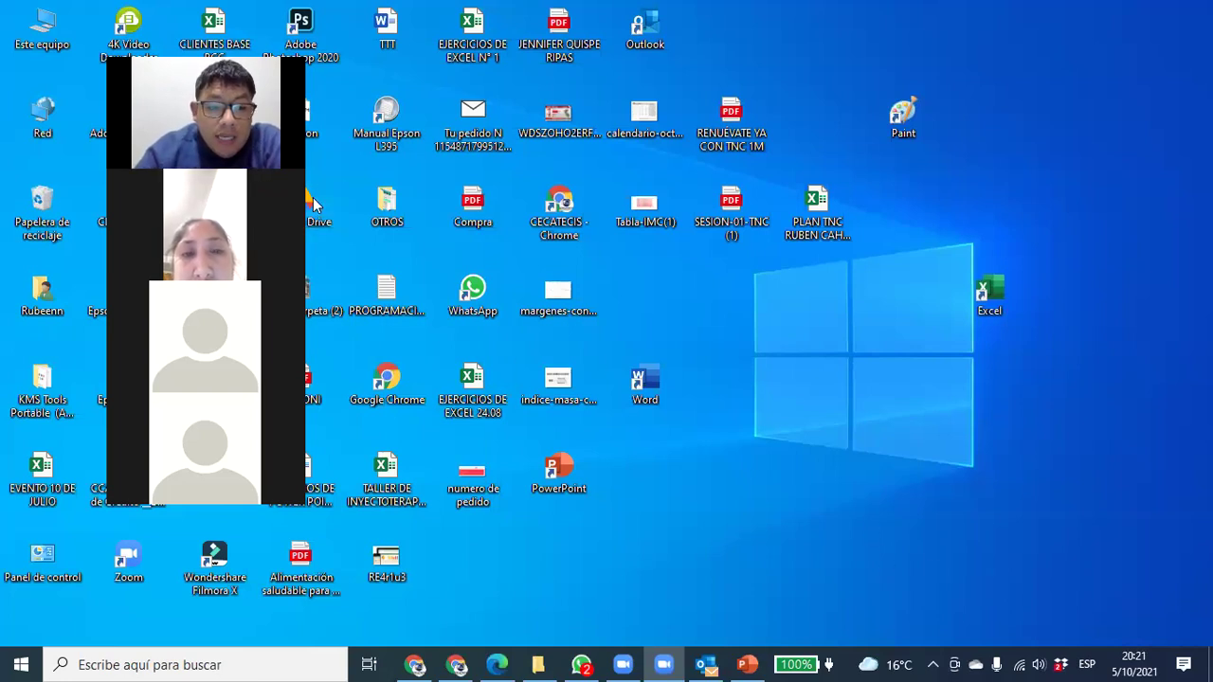
Step: Move the meeting video thumbnails off the desktop icons and circle groups of program and file icons in red
{"action": "left_click_drag", "start_coordinate": [237, 59], "coordinate": [904, 80]}
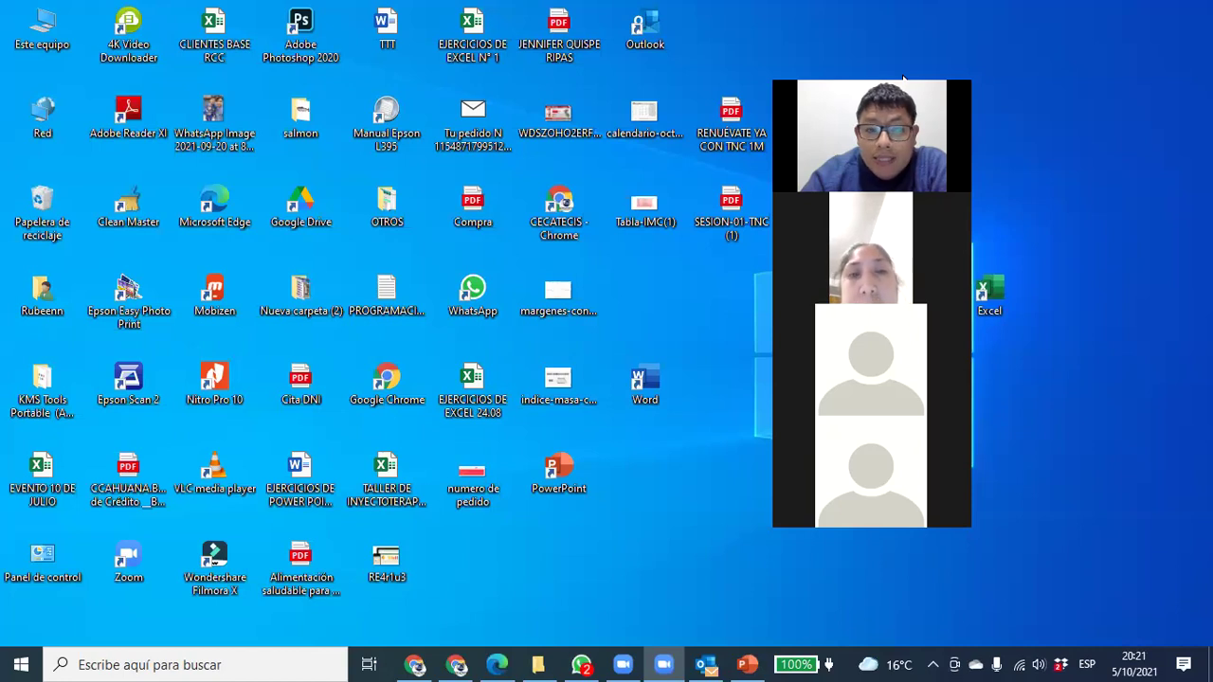
{"action": "mouse_move", "coordinate": [117, 195]}
{"action": "left_mouse_down"}
{"action": "mouse_move", "coordinate": [126, 237]}
{"action": "mouse_move", "coordinate": [345, 227]}
{"action": "mouse_move", "coordinate": [233, 170]}
{"action": "mouse_move", "coordinate": [125, 226]}
{"action": "left_mouse_up"}
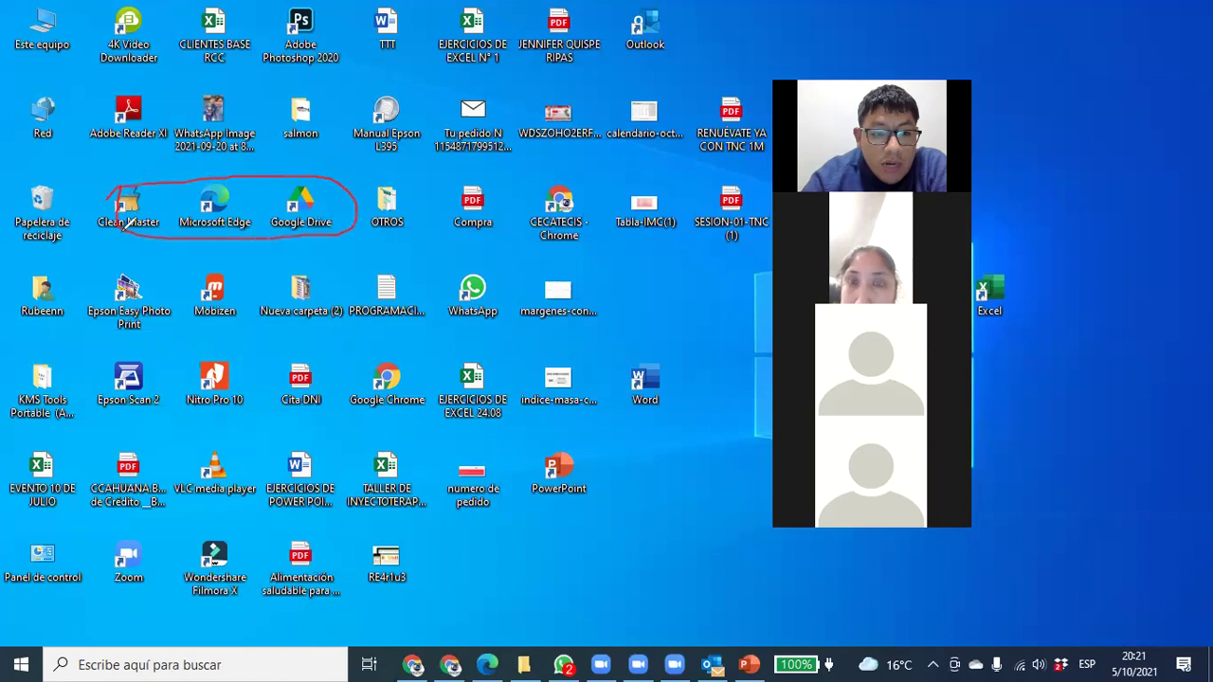
{"action": "mouse_move", "coordinate": [194, 271]}
{"action": "left_mouse_down"}
{"action": "mouse_move", "coordinate": [175, 429]}
{"action": "mouse_move", "coordinate": [237, 521]}
{"action": "mouse_move", "coordinate": [289, 313]}
{"action": "mouse_move", "coordinate": [185, 242]}
{"action": "left_mouse_up"}
{"action": "mouse_move", "coordinate": [587, 273]}
{"action": "left_mouse_down"}
{"action": "mouse_move", "coordinate": [527, 296]}
{"action": "mouse_move", "coordinate": [599, 320]}
{"action": "mouse_move", "coordinate": [542, 260]}
{"action": "left_mouse_up"}
{"action": "left_click_drag", "start_coordinate": [427, 349], "coordinate": [349, 400]}
{"action": "mouse_move", "coordinate": [494, 350]}
{"action": "left_mouse_down"}
{"action": "mouse_move", "coordinate": [478, 417]}
{"action": "mouse_move", "coordinate": [467, 348]}
{"action": "left_mouse_up"}
{"action": "mouse_move", "coordinate": [583, 341]}
{"action": "left_mouse_down"}
{"action": "mouse_move", "coordinate": [527, 405]}
{"action": "mouse_move", "coordinate": [602, 346]}
{"action": "mouse_move", "coordinate": [663, 347]}
{"action": "left_mouse_up"}
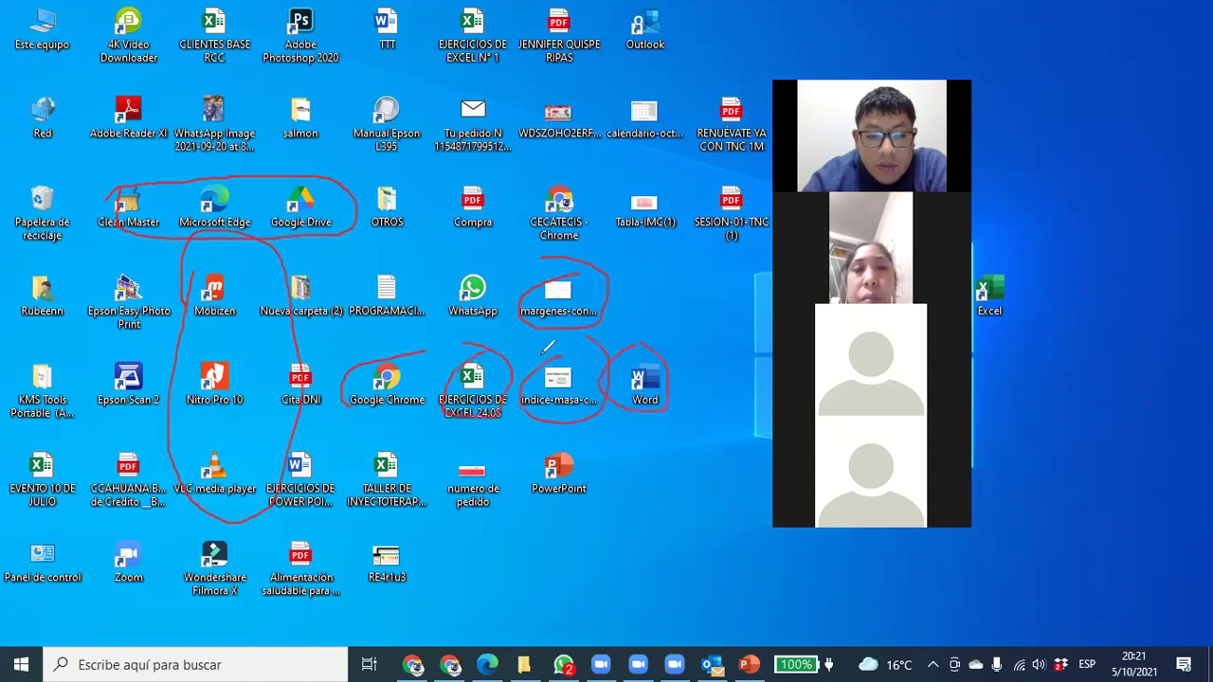
{"action": "mouse_move", "coordinate": [536, 438]}
{"action": "left_mouse_down"}
{"action": "mouse_move", "coordinate": [531, 493]}
{"action": "mouse_move", "coordinate": [512, 450]}
{"action": "left_mouse_up"}
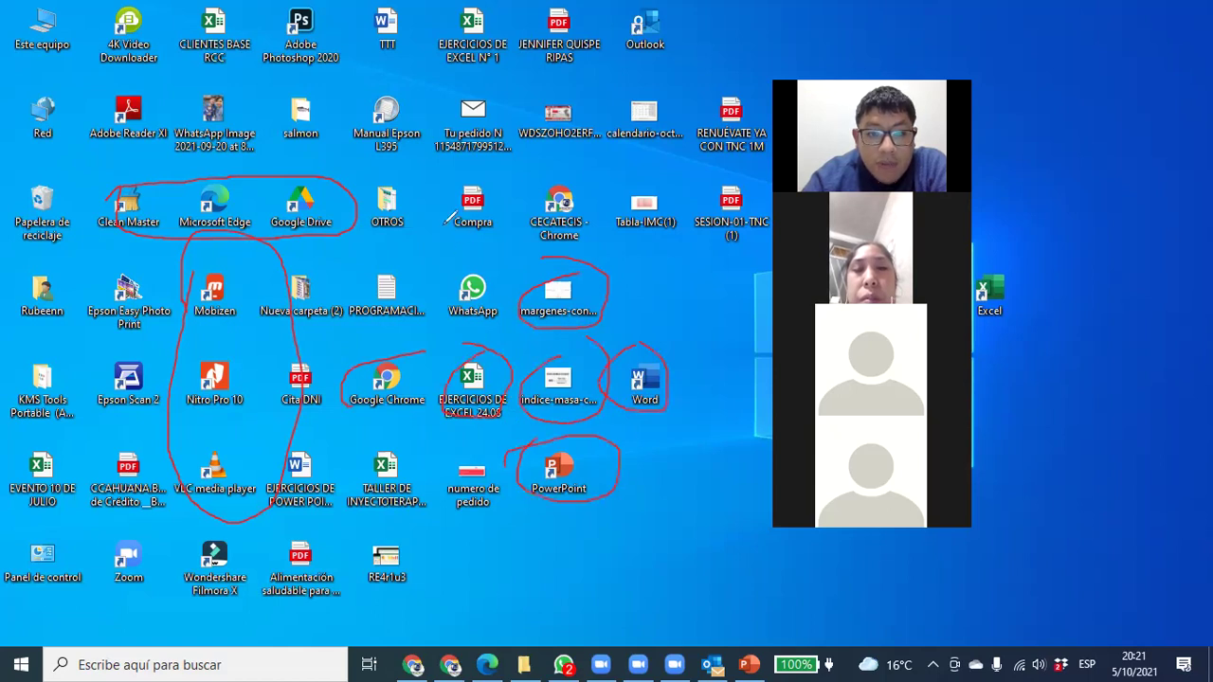
{"action": "mouse_move", "coordinate": [377, 171]}
{"action": "left_mouse_down"}
{"action": "mouse_move", "coordinate": [360, 227]}
{"action": "mouse_move", "coordinate": [378, 168]}
{"action": "left_mouse_up"}
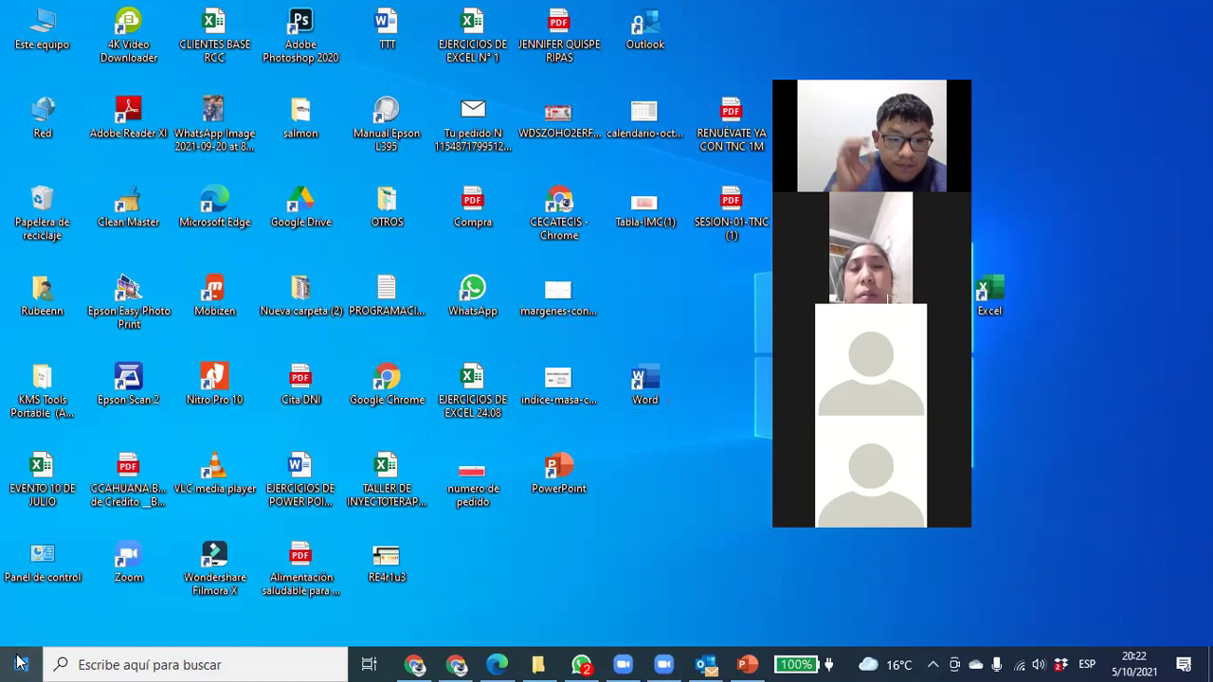
Step: Examine the alphabetical list of installed apps in the Start menu and its account, folder, settings and power shortcuts
{"action": "left_click", "coordinate": [20, 664]}
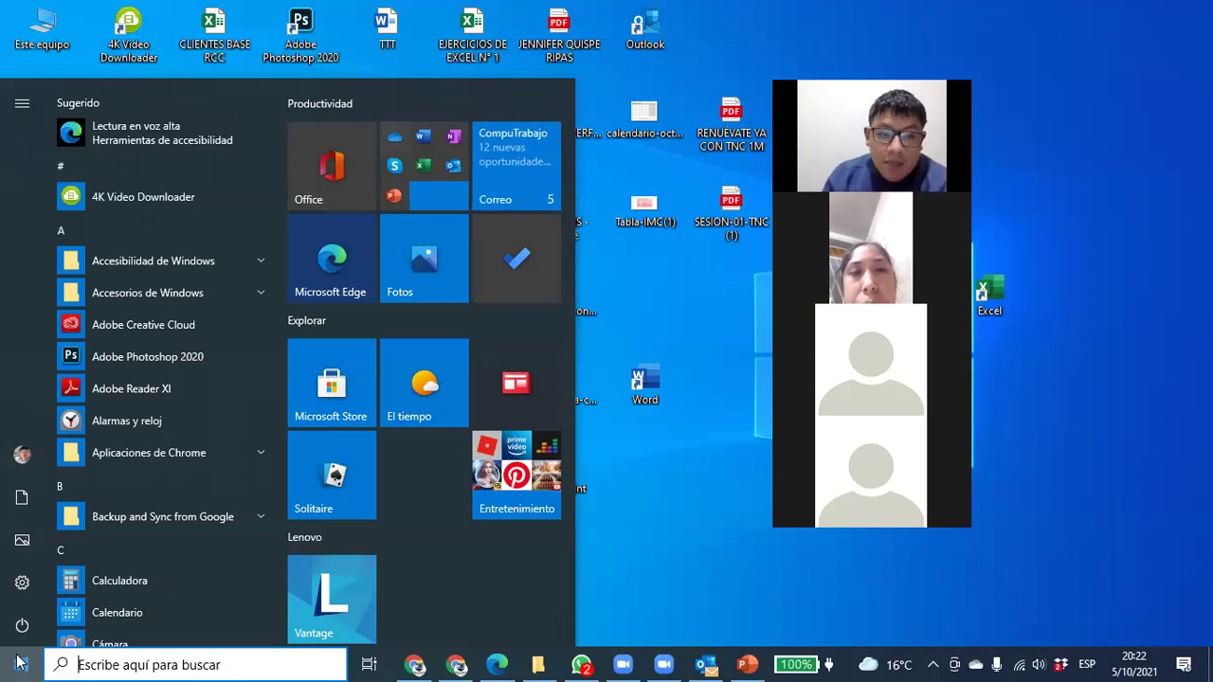
{"action": "scroll", "coordinate": [122, 435], "scroll_direction": "down", "scroll_amount": 5}
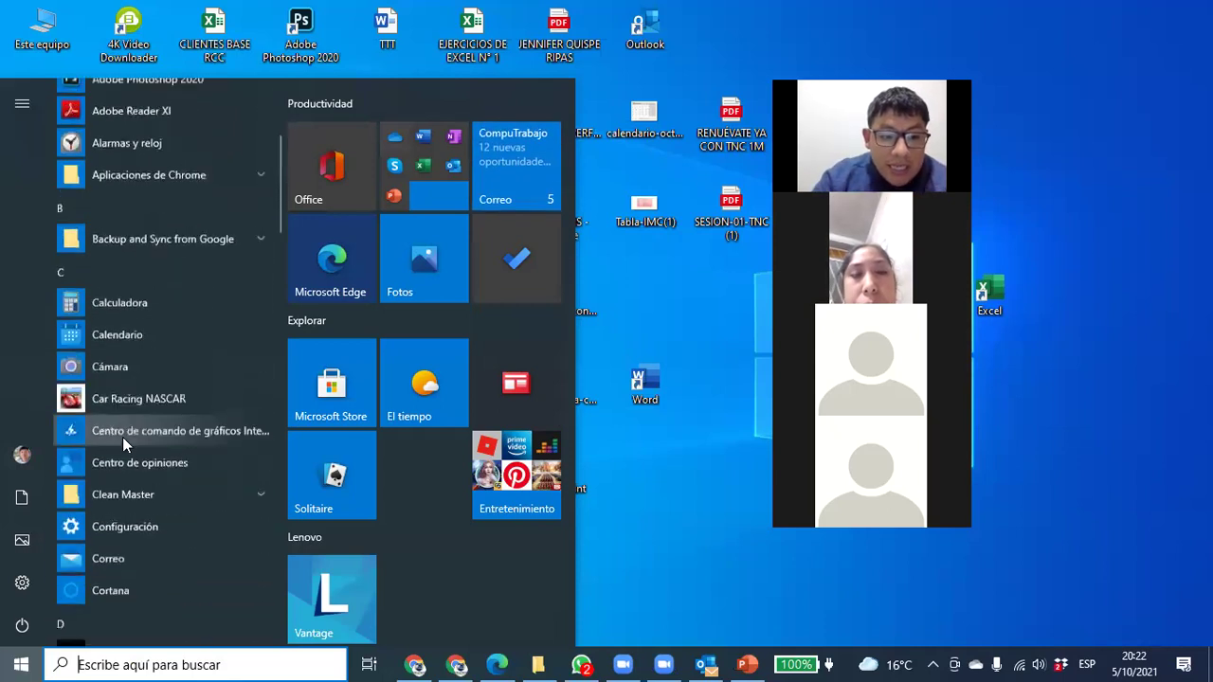
{"action": "scroll", "coordinate": [123, 441], "scroll_direction": "down", "scroll_amount": 8}
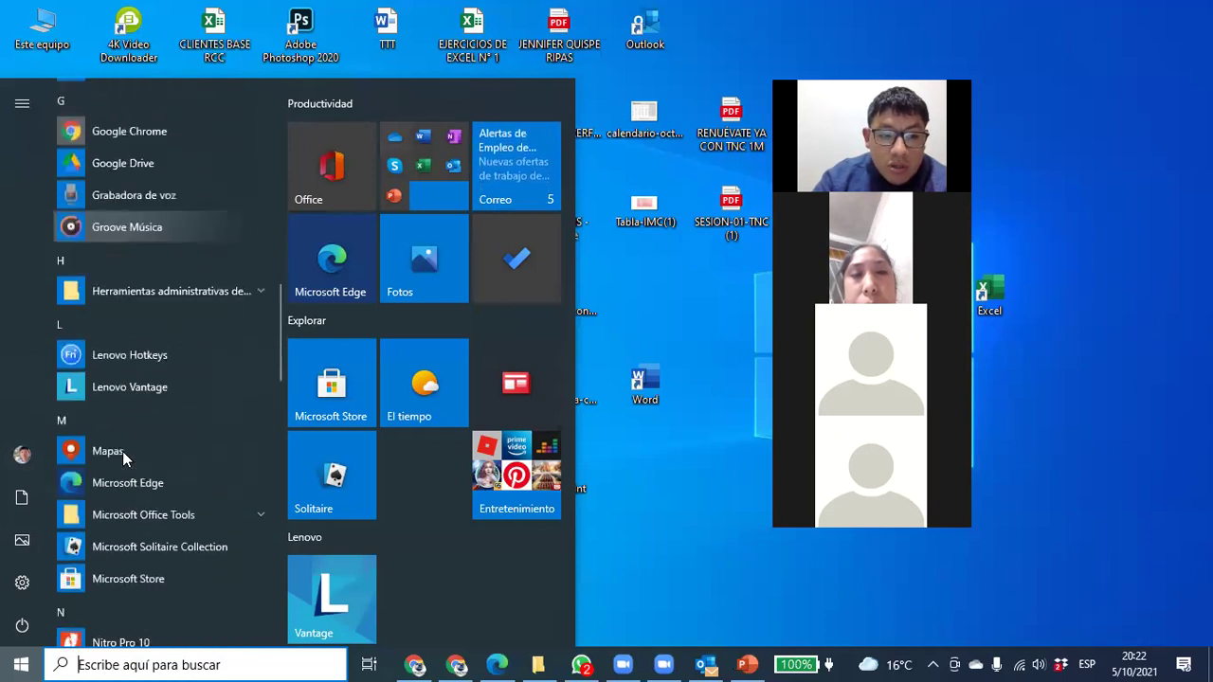
{"action": "scroll", "coordinate": [122, 459], "scroll_direction": "down", "scroll_amount": 10}
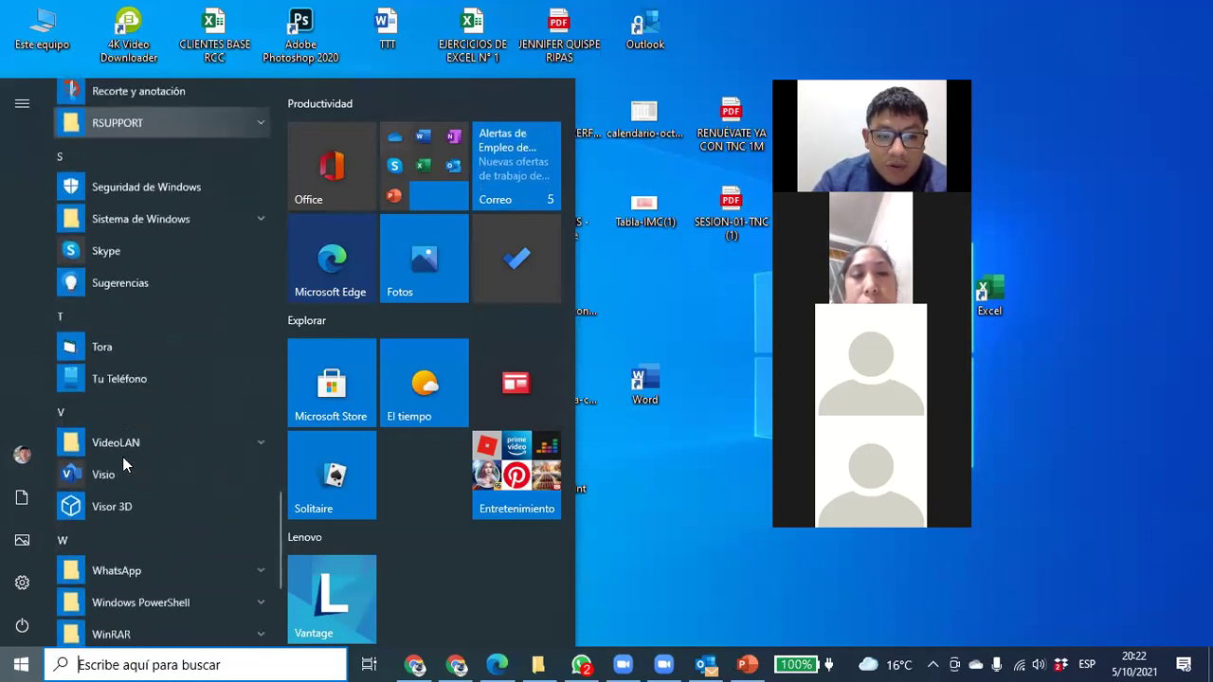
{"action": "scroll", "coordinate": [110, 480], "scroll_direction": "up", "scroll_amount": 15}
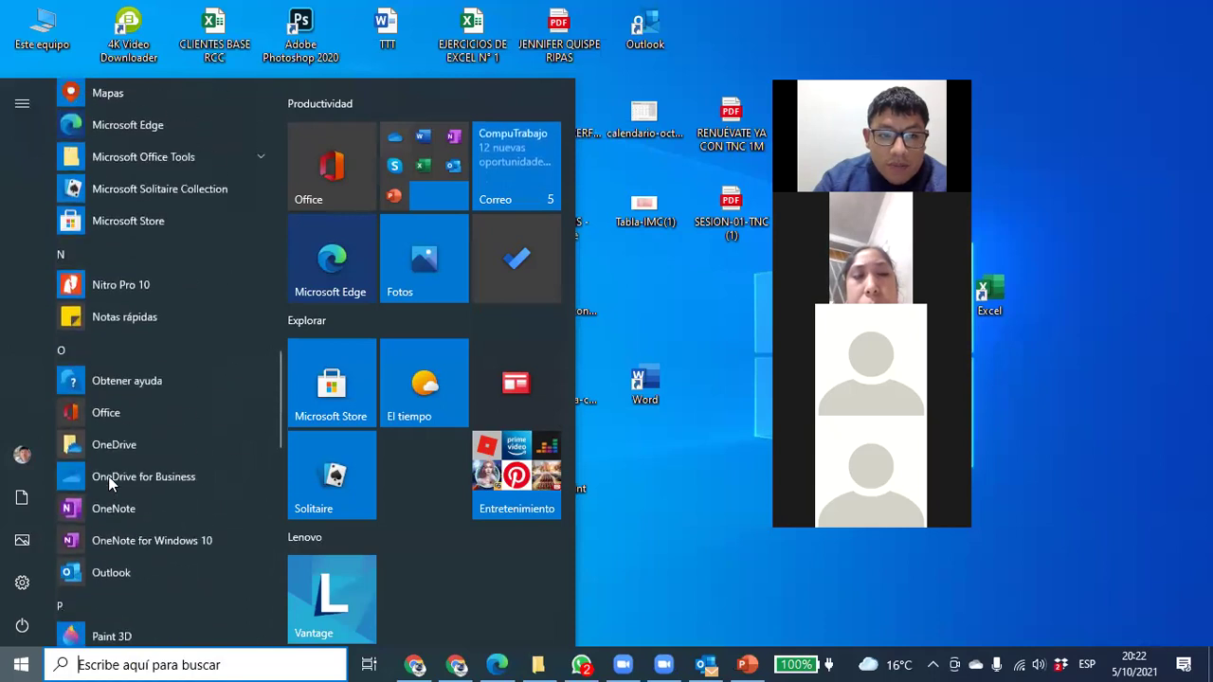
{"action": "scroll", "coordinate": [108, 476], "scroll_direction": "up", "scroll_amount": 6}
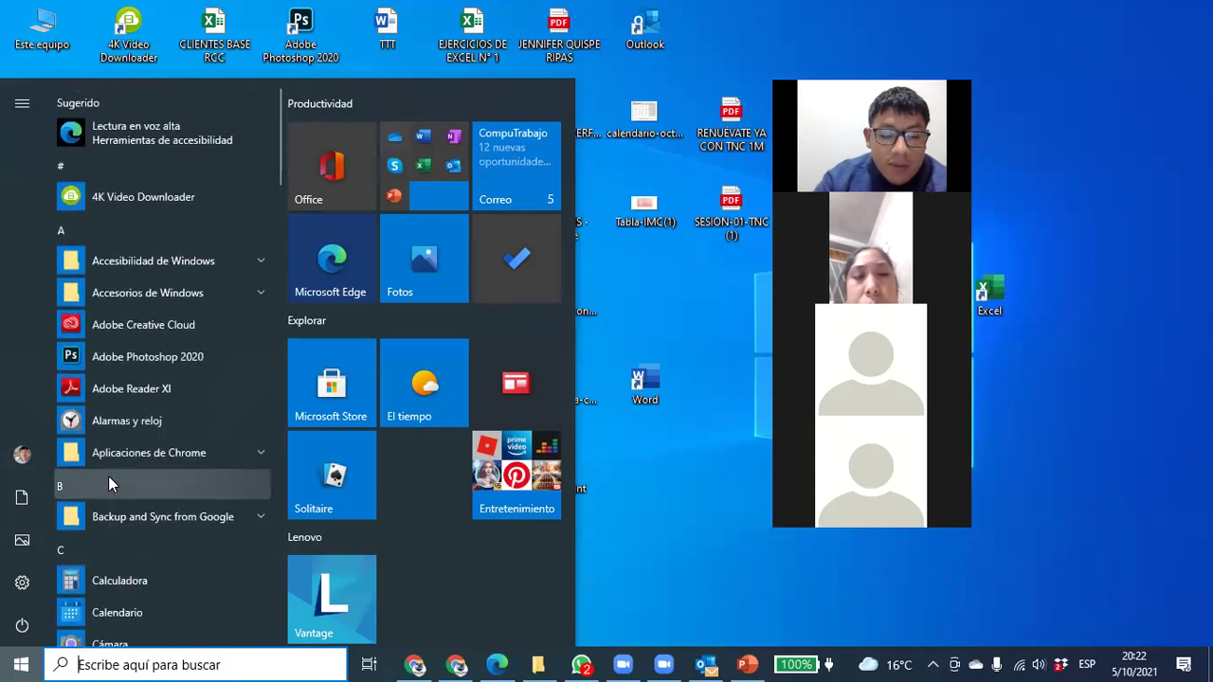
{"action": "mouse_move", "coordinate": [27, 452]}
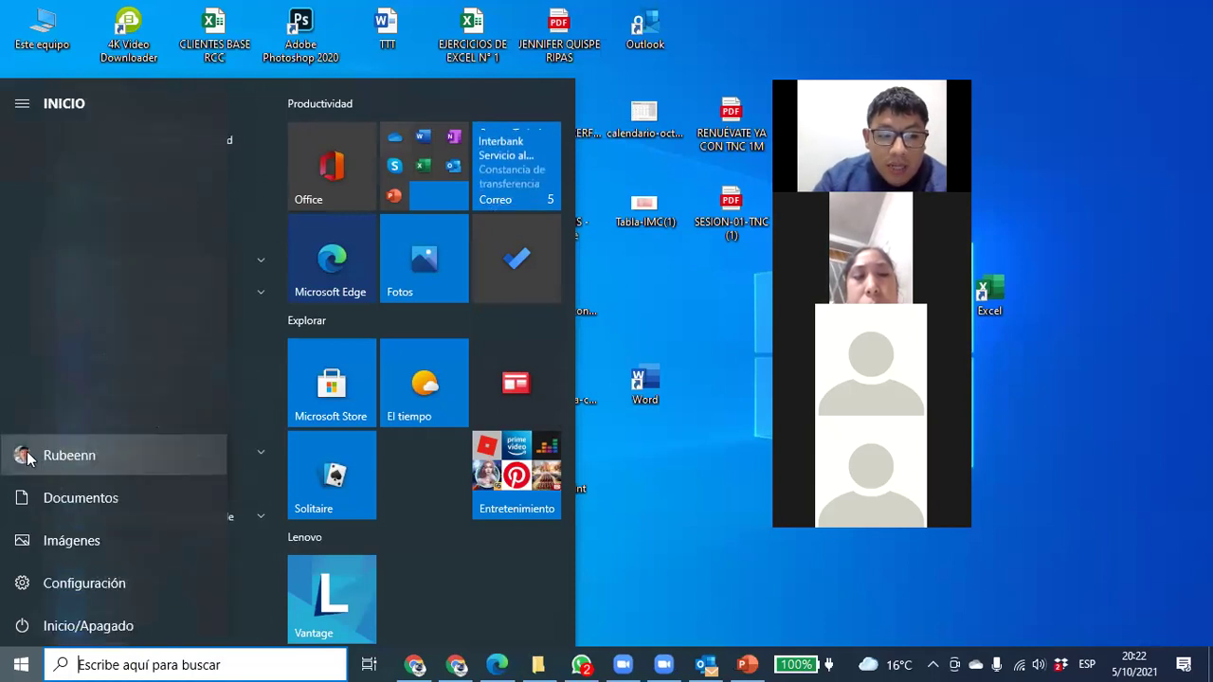
Step: Launch Calculadora from the Start menu's installed apps and close it again
{"action": "scroll", "coordinate": [137, 417], "scroll_direction": "down", "scroll_amount": 1}
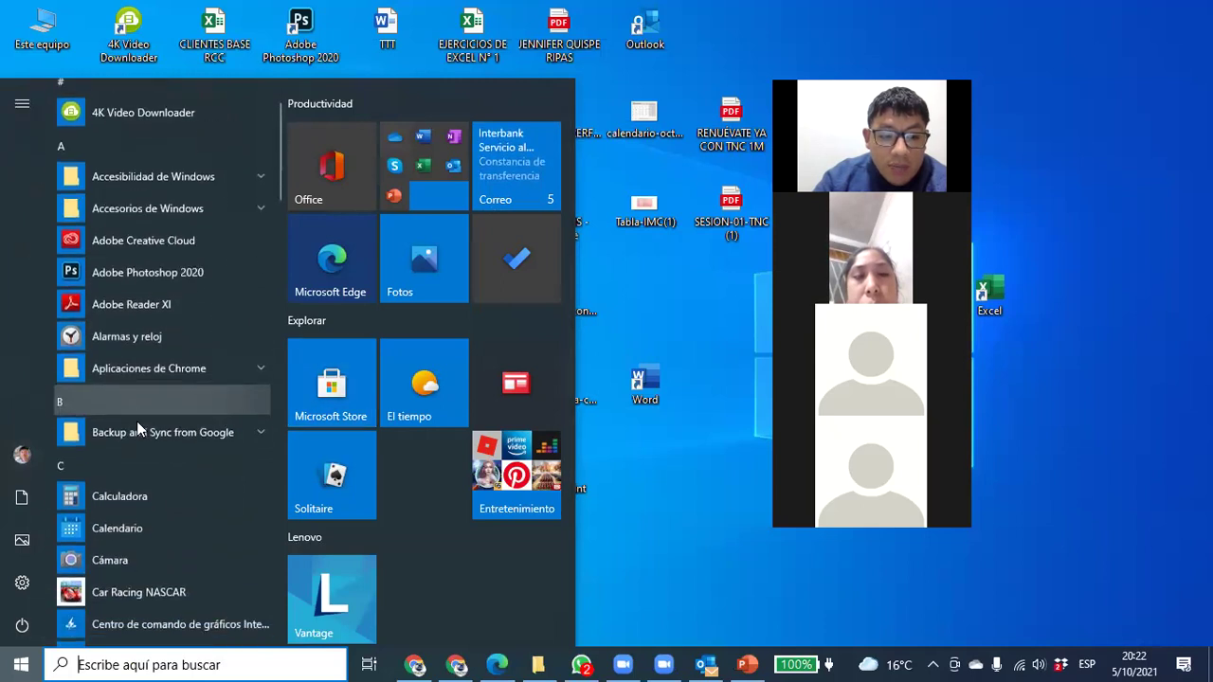
{"action": "scroll", "coordinate": [137, 421], "scroll_direction": "down", "scroll_amount": 1}
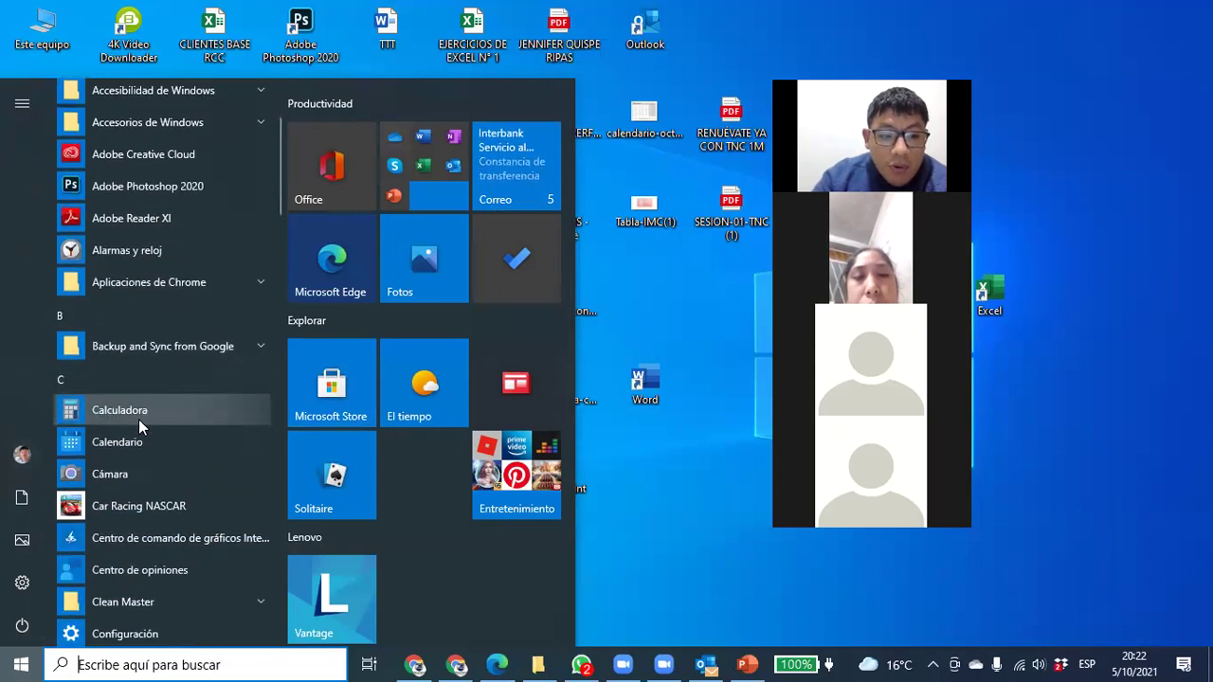
{"action": "scroll", "coordinate": [139, 419], "scroll_direction": "down", "scroll_amount": 1}
{"action": "left_click", "coordinate": [142, 329]}
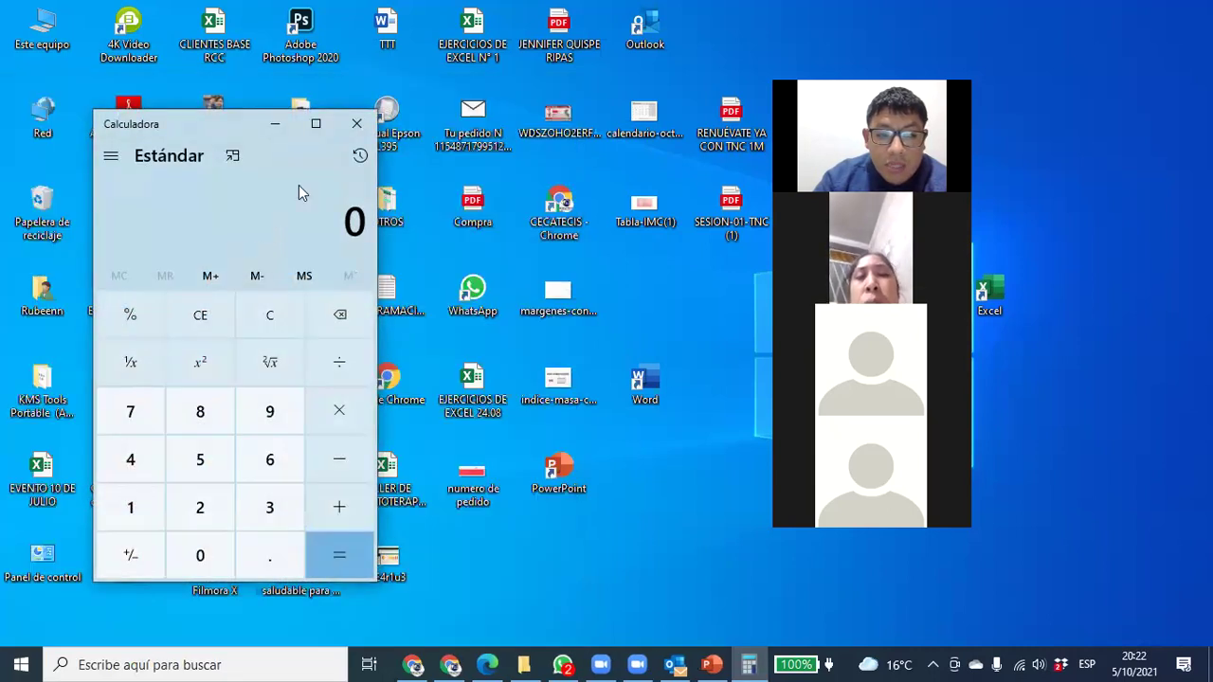
{"action": "left_click", "coordinate": [356, 123]}
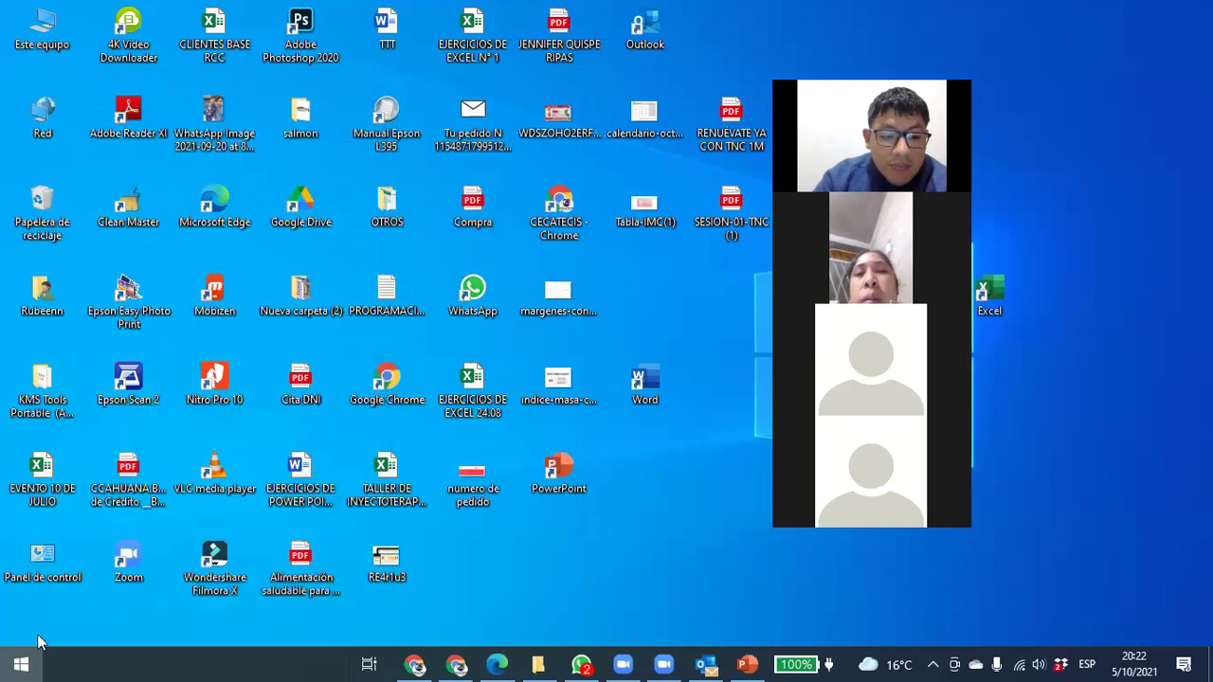
Step: Look through the Start menu's installed apps again and compare them with the search pane's main and recent apps
{"action": "left_click", "coordinate": [28, 663]}
{"action": "scroll", "coordinate": [140, 398], "scroll_direction": "down", "scroll_amount": 6}
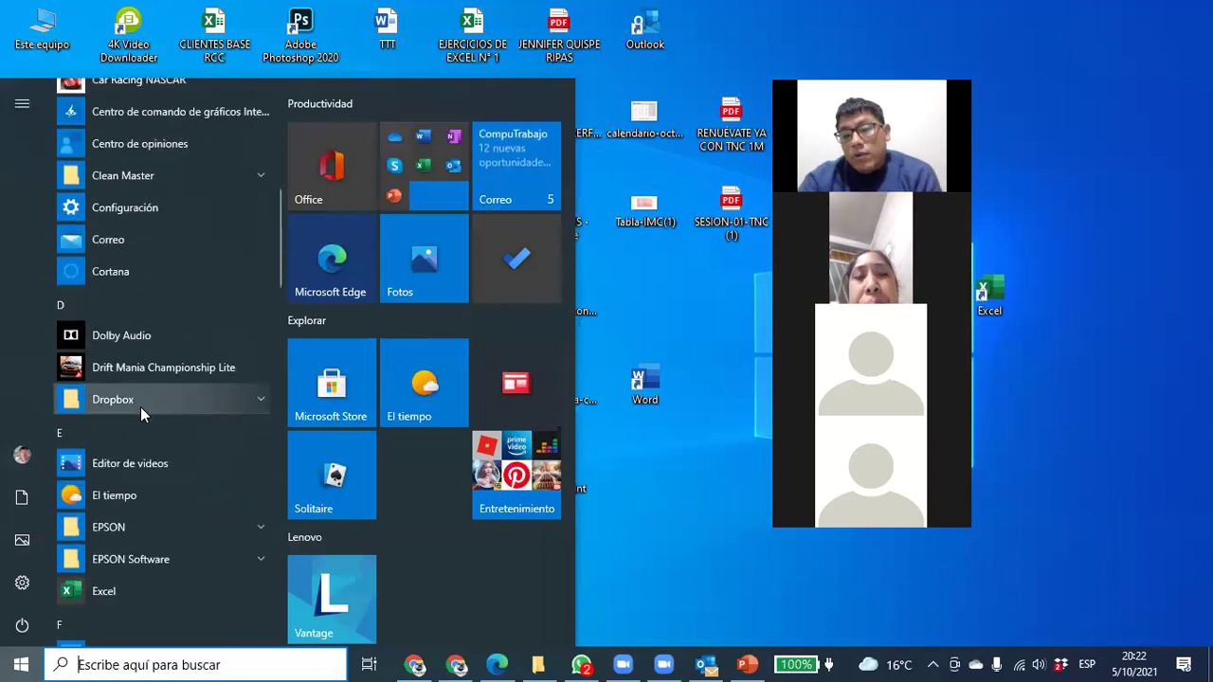
{"action": "scroll", "coordinate": [141, 408], "scroll_direction": "down", "scroll_amount": 8}
{"action": "scroll", "coordinate": [142, 426], "scroll_direction": "down", "scroll_amount": 10}
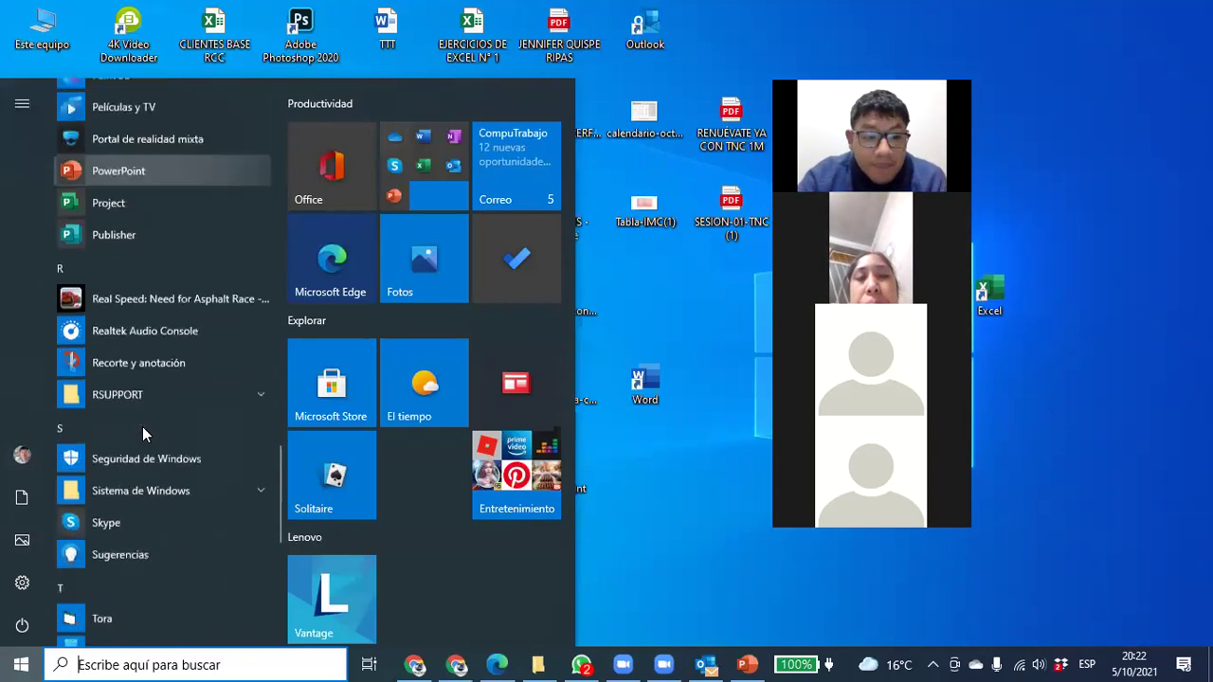
{"action": "scroll", "coordinate": [144, 493], "scroll_direction": "up", "scroll_amount": 4}
{"action": "scroll", "coordinate": [144, 540], "scroll_direction": "up", "scroll_amount": 16}
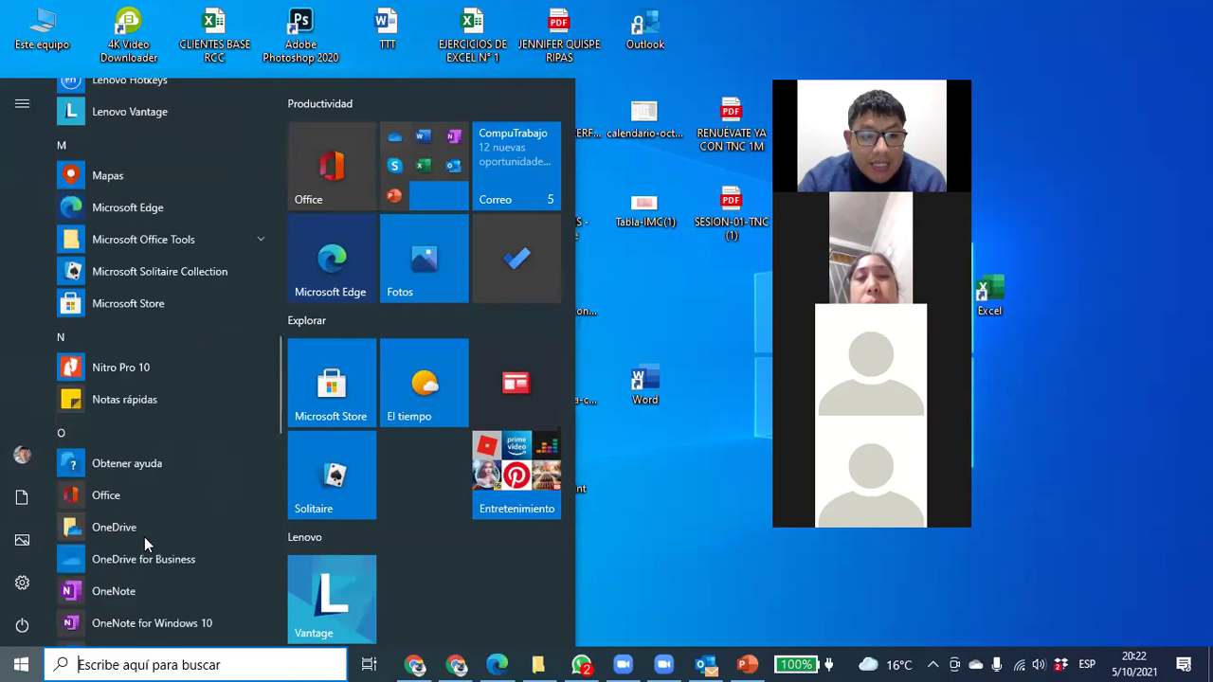
{"action": "left_click", "coordinate": [140, 664]}
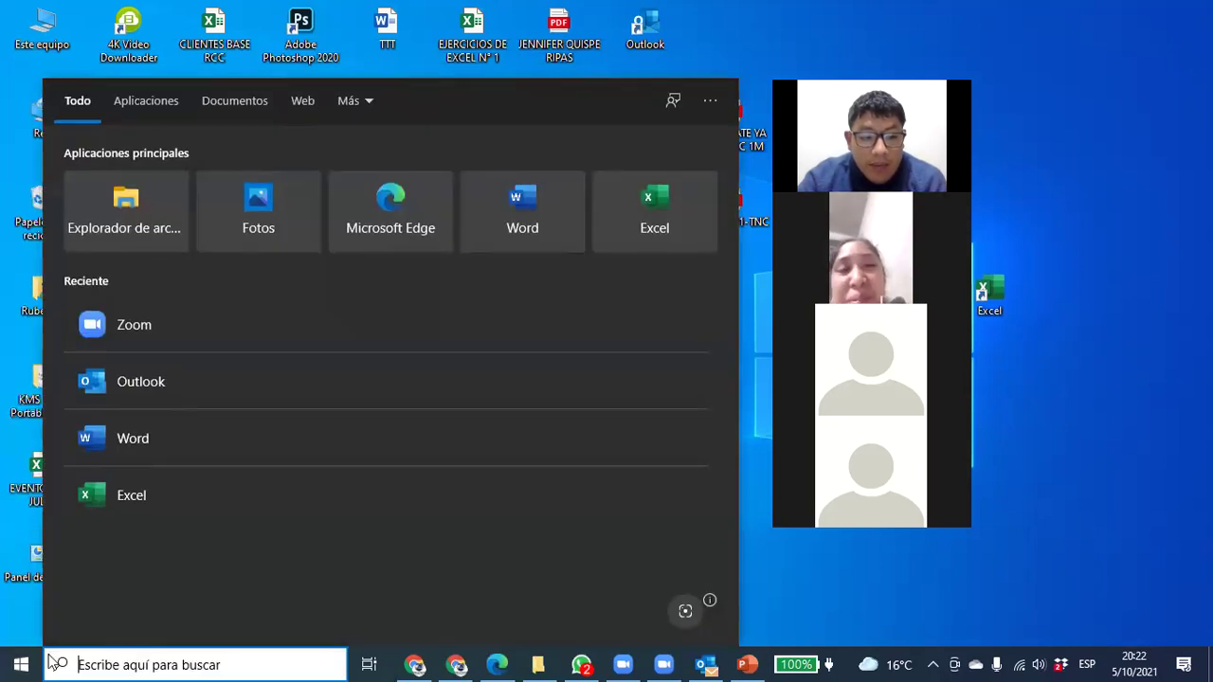
{"action": "left_click", "coordinate": [21, 664]}
{"action": "left_click", "coordinate": [23, 663]}
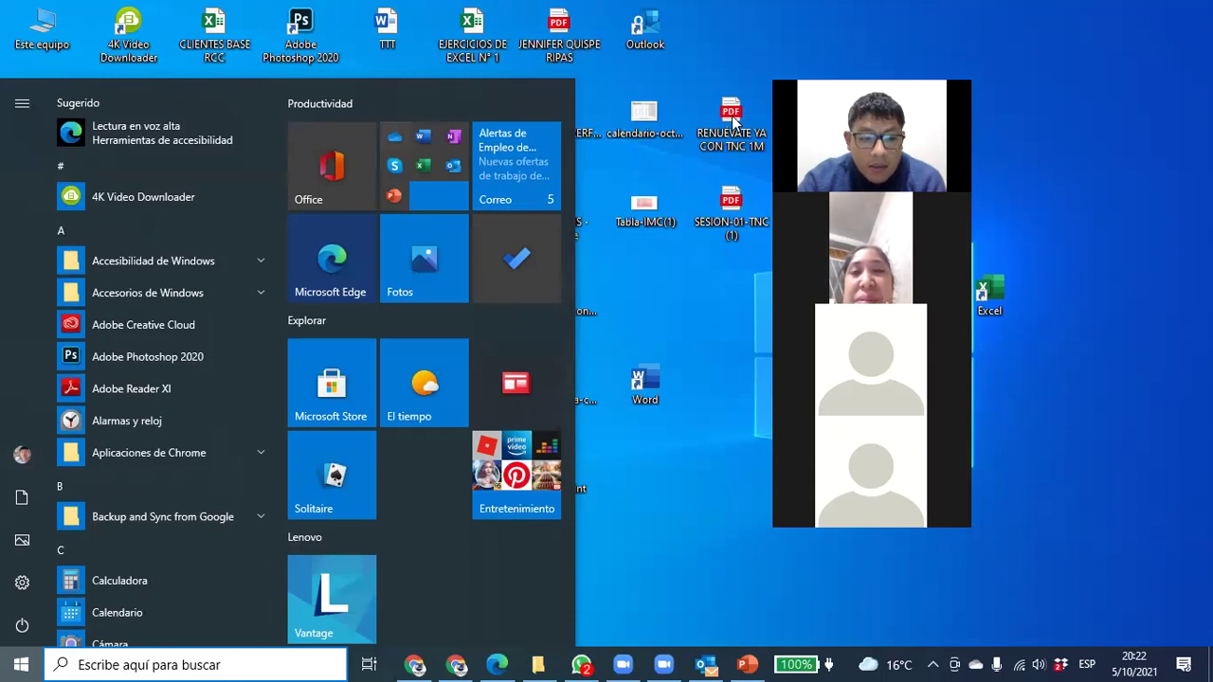
Step: Circle the Windows search box in red, launch Paint by searching for "paint", and close it
{"action": "mouse_move", "coordinate": [155, 679]}
{"action": "left_mouse_down"}
{"action": "mouse_move", "coordinate": [275, 675]}
{"action": "mouse_move", "coordinate": [171, 628]}
{"action": "mouse_move", "coordinate": [57, 653]}
{"action": "mouse_move", "coordinate": [241, 669]}
{"action": "left_mouse_up"}
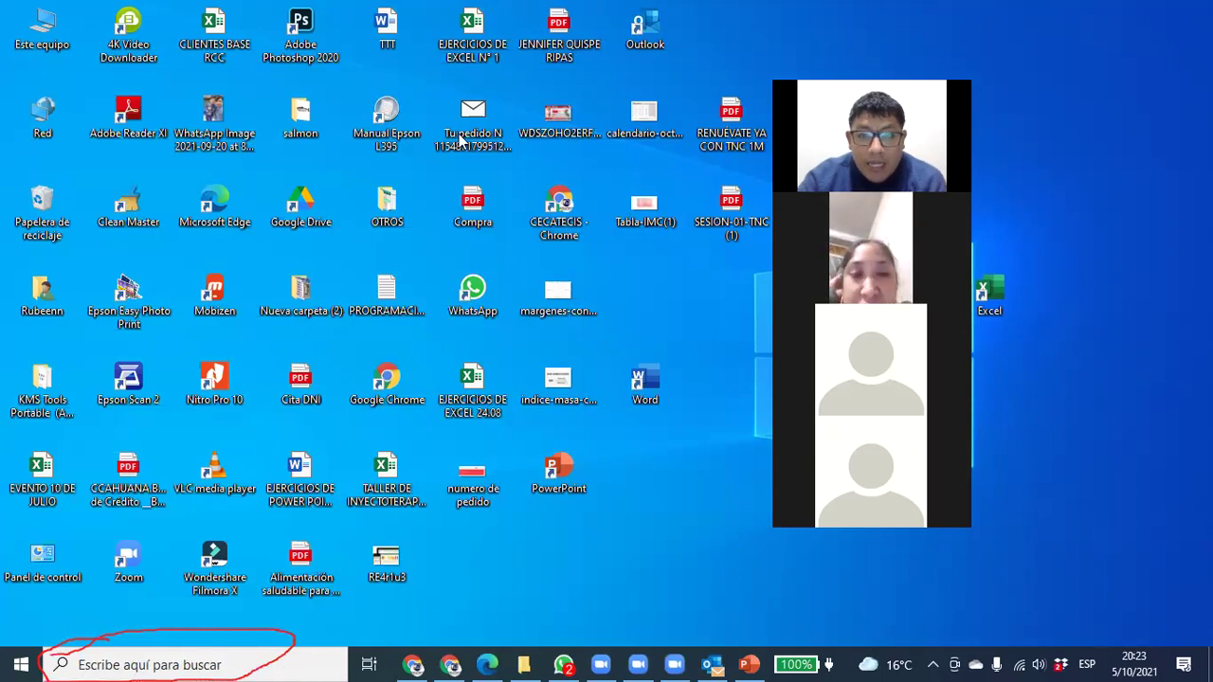
{"action": "left_click", "coordinate": [168, 664]}
{"action": "type", "text": "paint"}
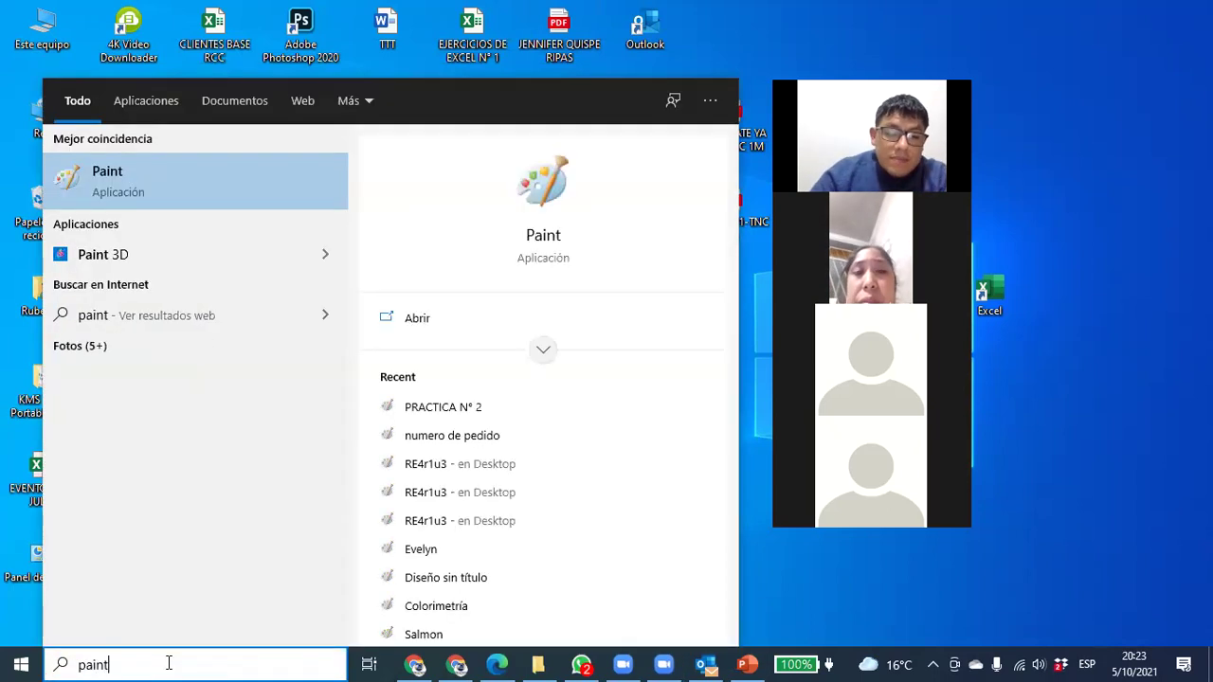
{"action": "key", "text": "Return"}
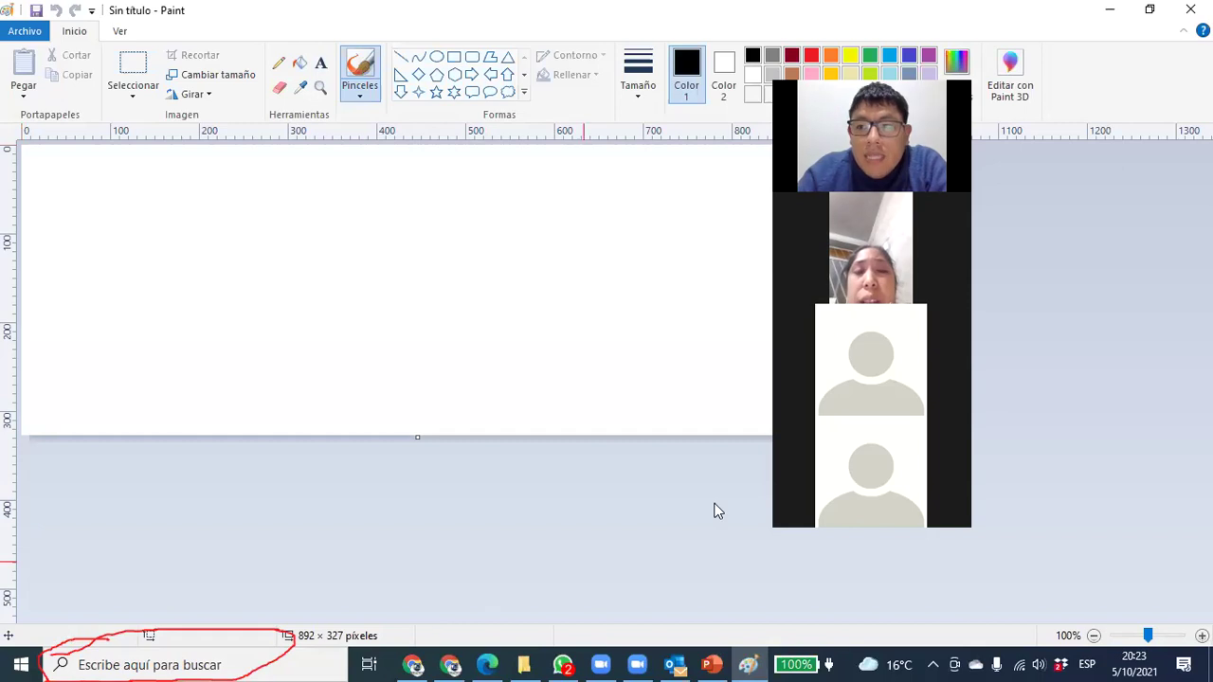
{"action": "key", "text": "alt+F4"}
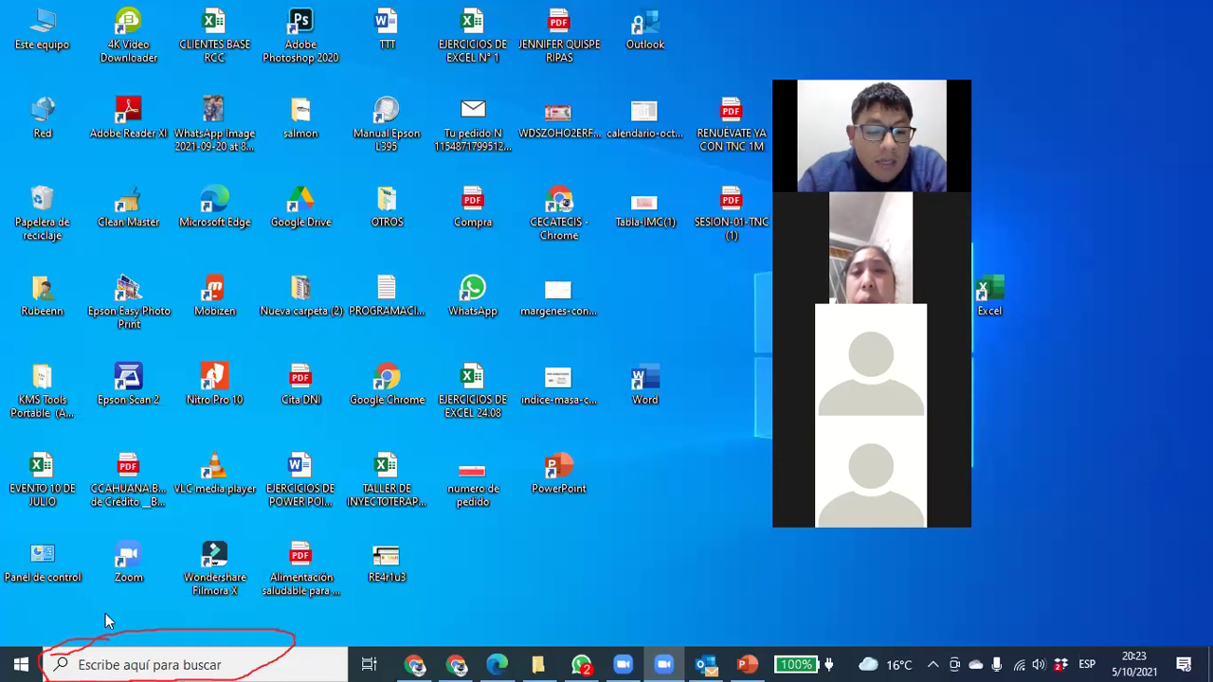
Step: Review the suggested and recent apps in Windows search and the installed apps in the Start menu
{"action": "left_click", "coordinate": [125, 664]}
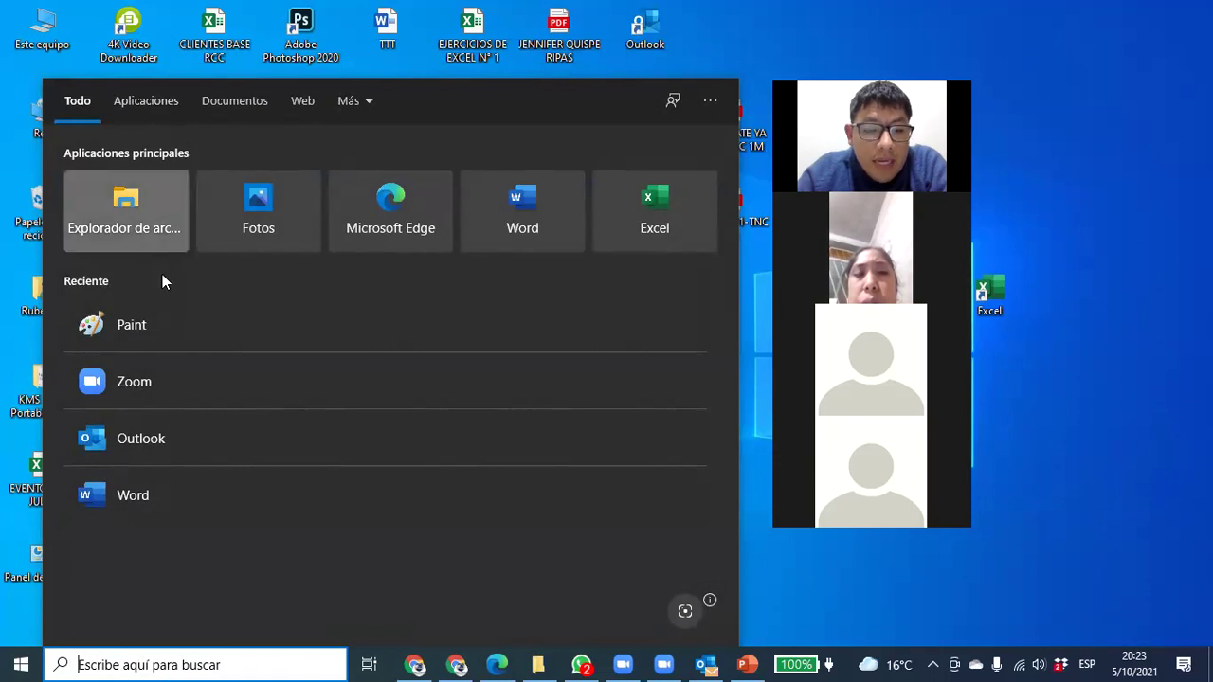
{"action": "left_click", "coordinate": [776, 39]}
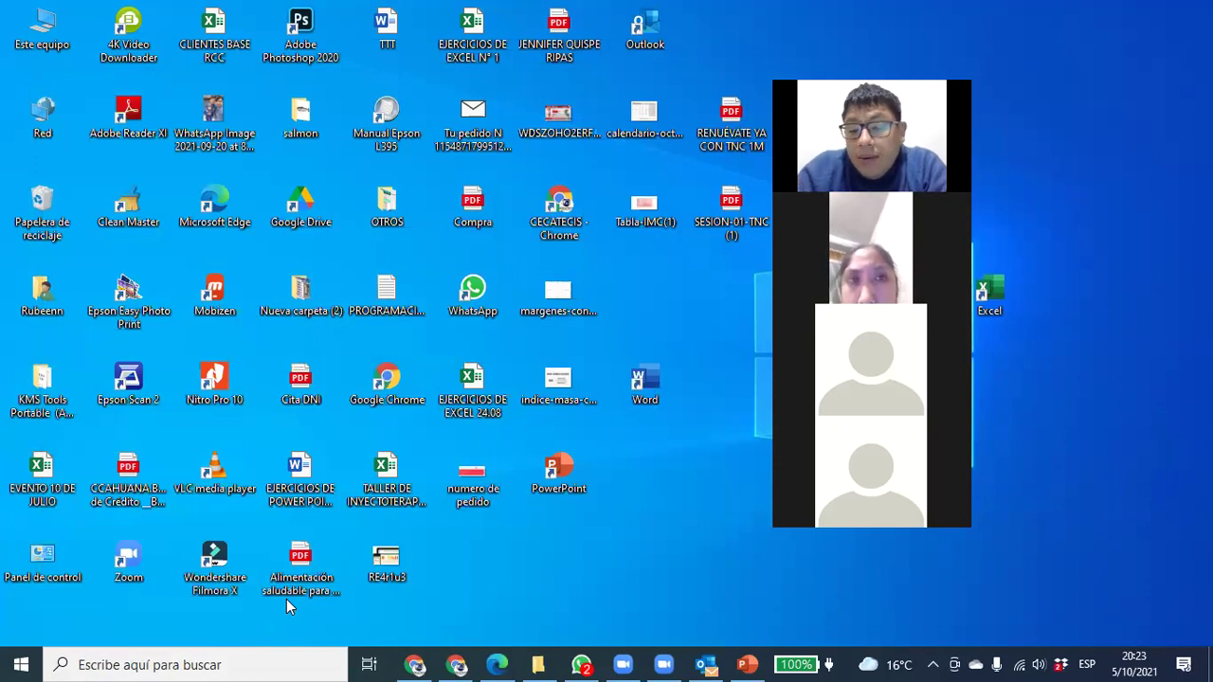
{"action": "left_click", "coordinate": [55, 664]}
{"action": "left_click", "coordinate": [49, 661]}
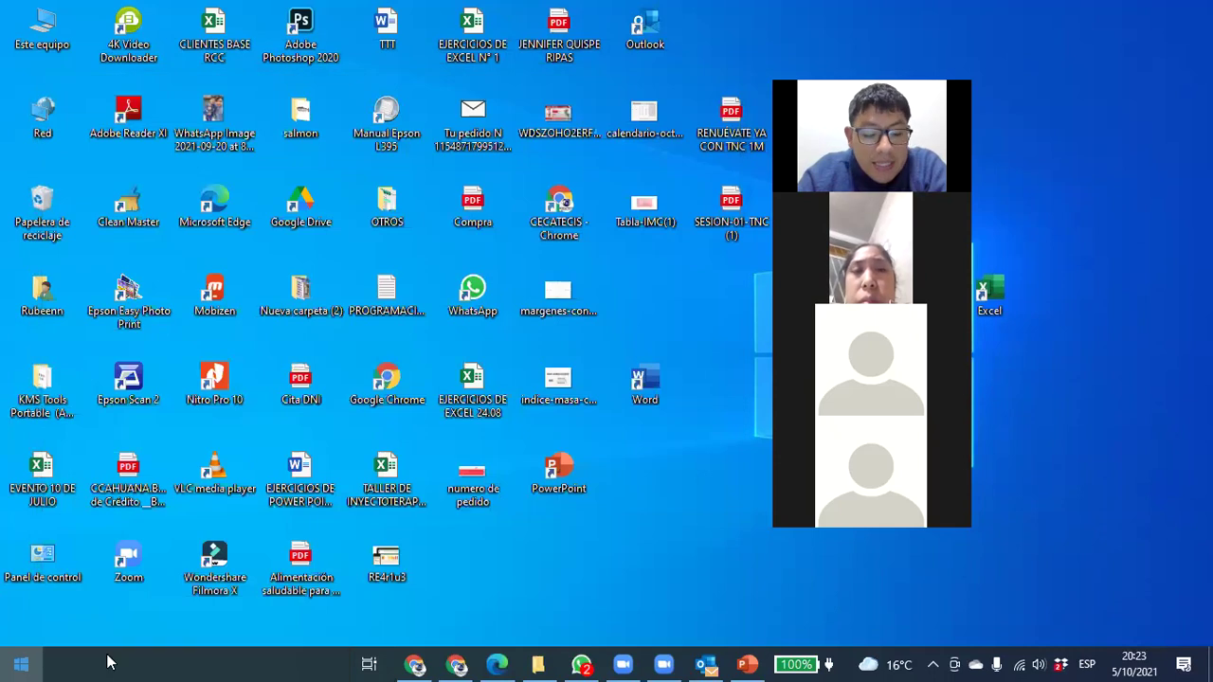
{"action": "key", "text": "super"}
{"action": "scroll", "coordinate": [65, 484], "scroll_direction": "down", "scroll_amount": 5}
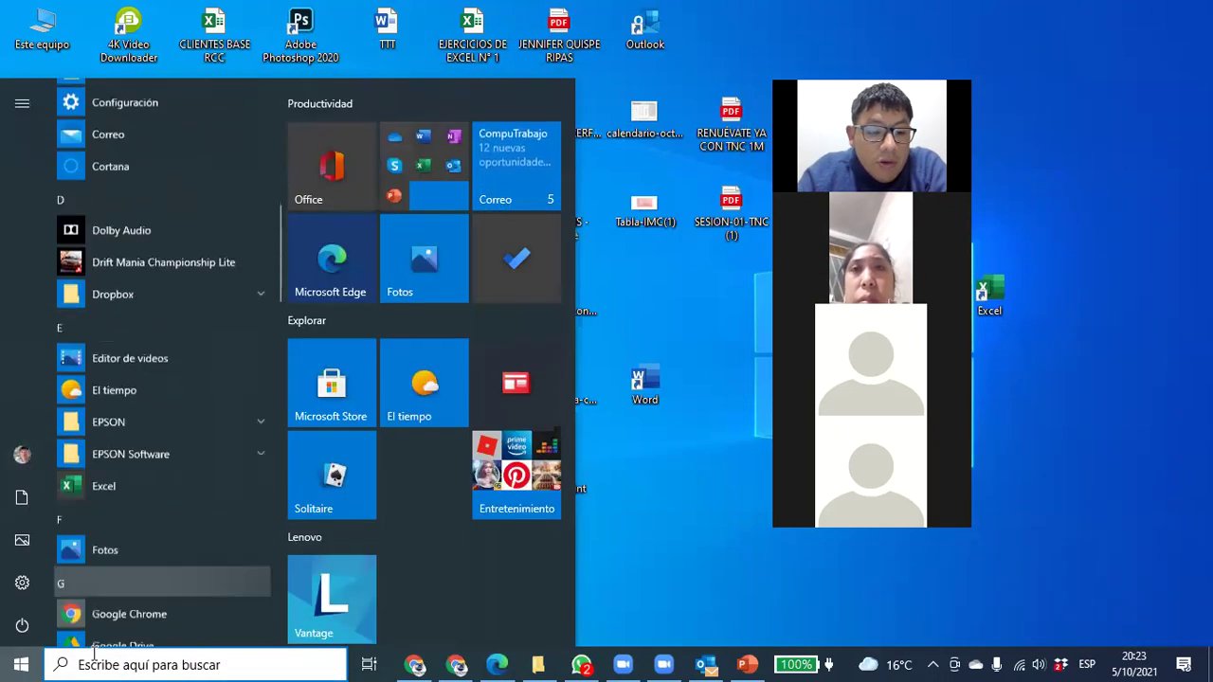
Step: Search Windows for "zoom" and dismiss the results without opening anything
{"action": "left_click", "coordinate": [82, 663]}
{"action": "type", "text": "zoom"}
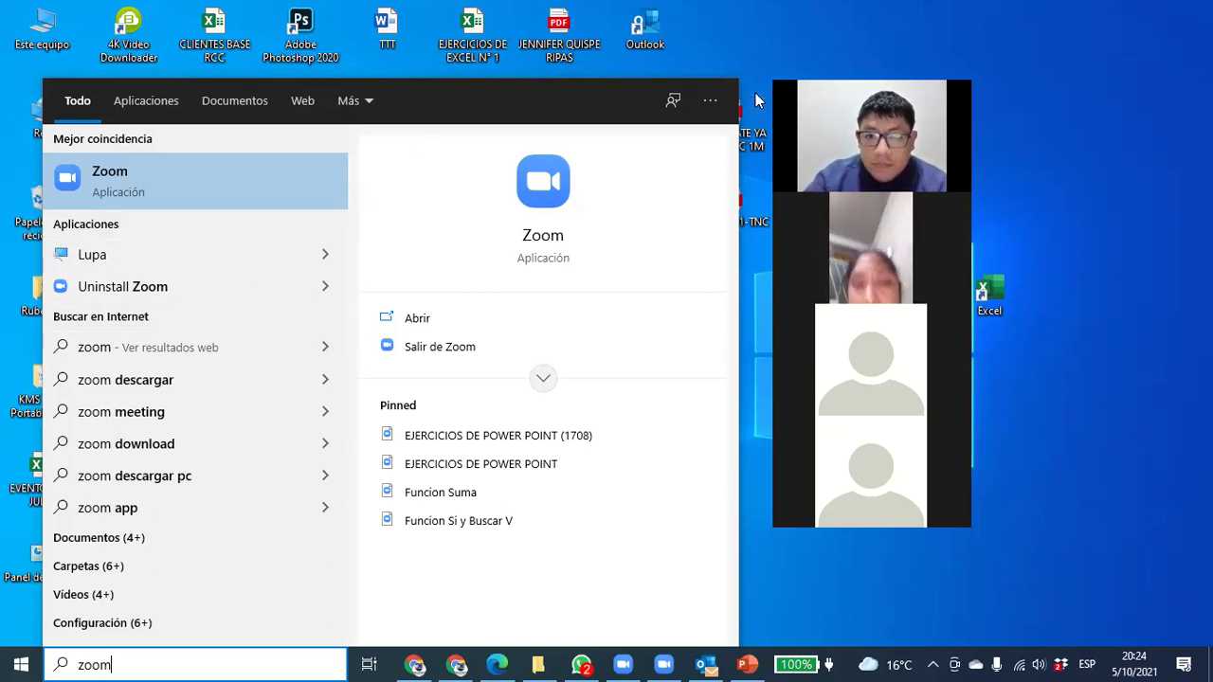
{"action": "key", "text": "Escape"}
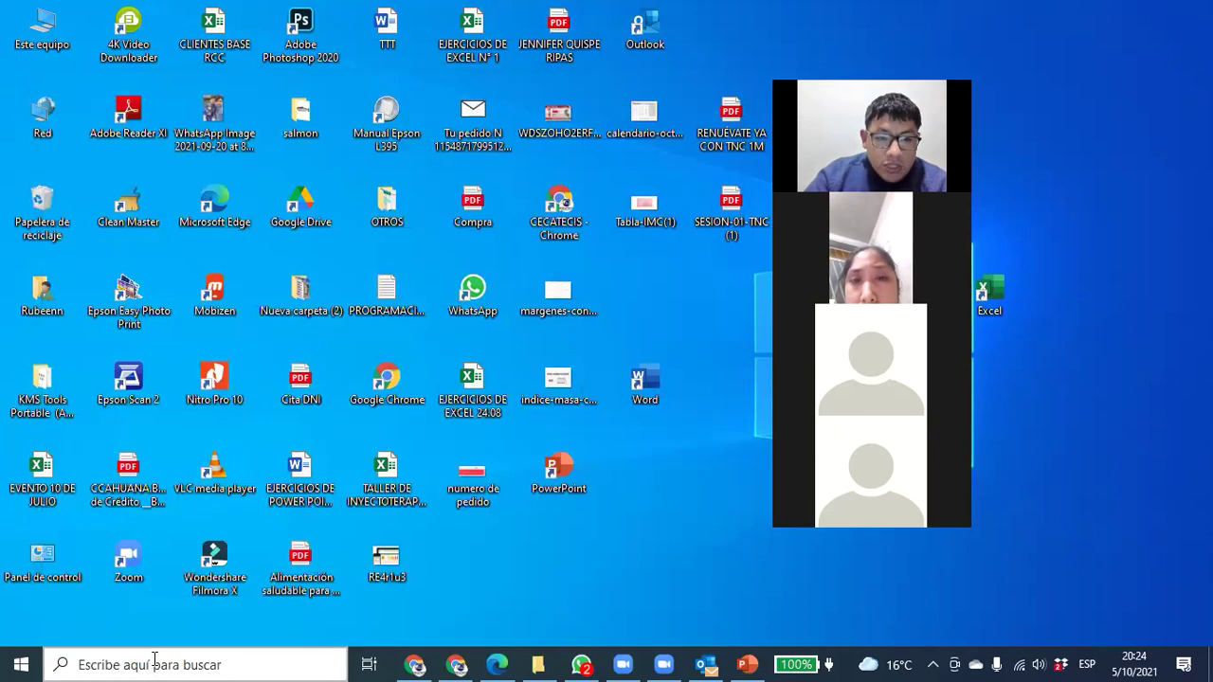